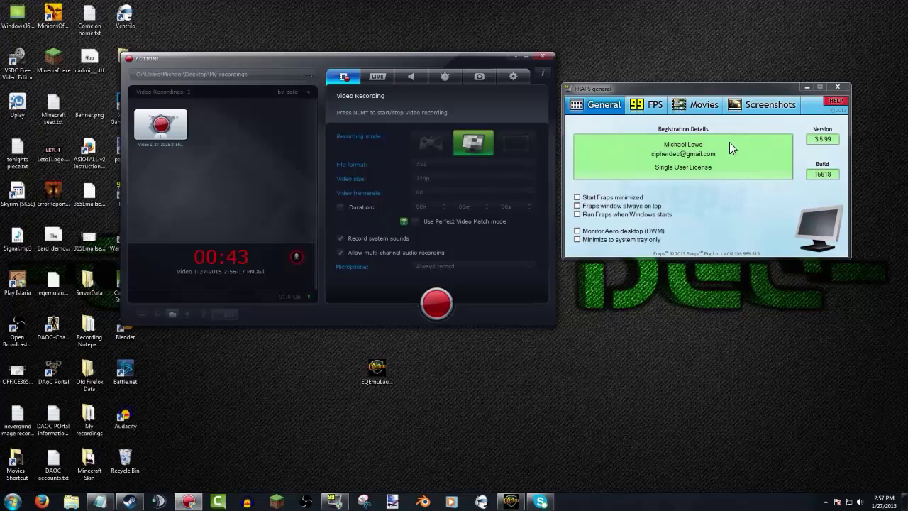
# - Go through Fraps's Movies and FPS tabs to Screenshots: C:\Fraps\Screenshots, F10 hotkey, BMP format
pyautogui.click(686, 104)
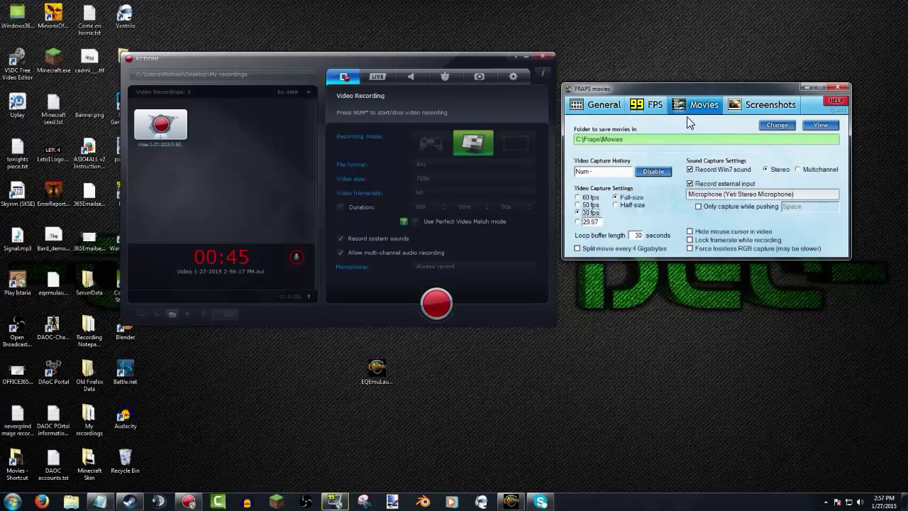
pyautogui.click(653, 104)
pyautogui.click(752, 105)
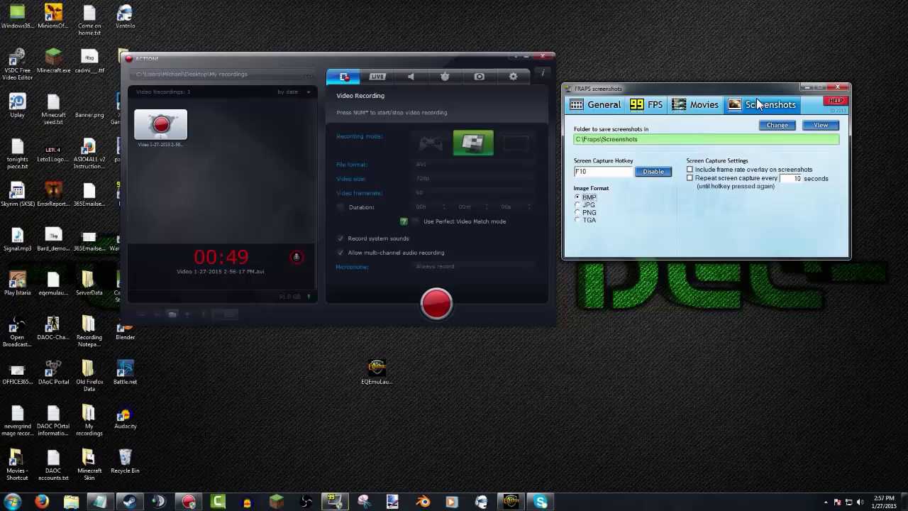
# - Browse Action!'s LIVE streaming, audio, benchmark and screenshot tabs, then return to Video Recording
pyautogui.click(379, 77)
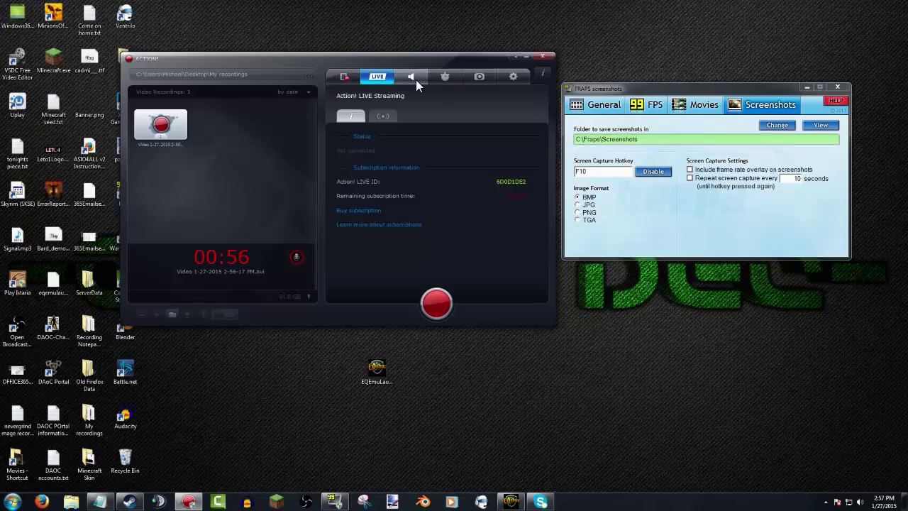
pyautogui.click(402, 75)
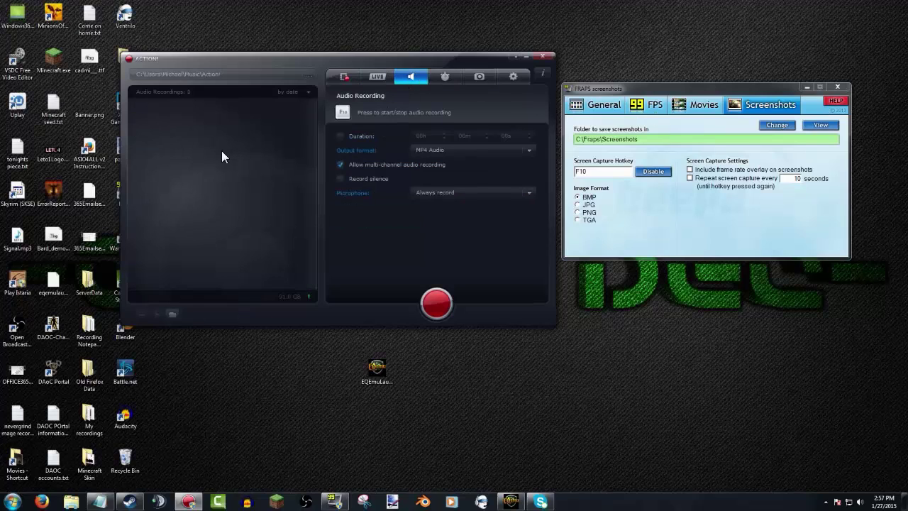
pyautogui.click(437, 73)
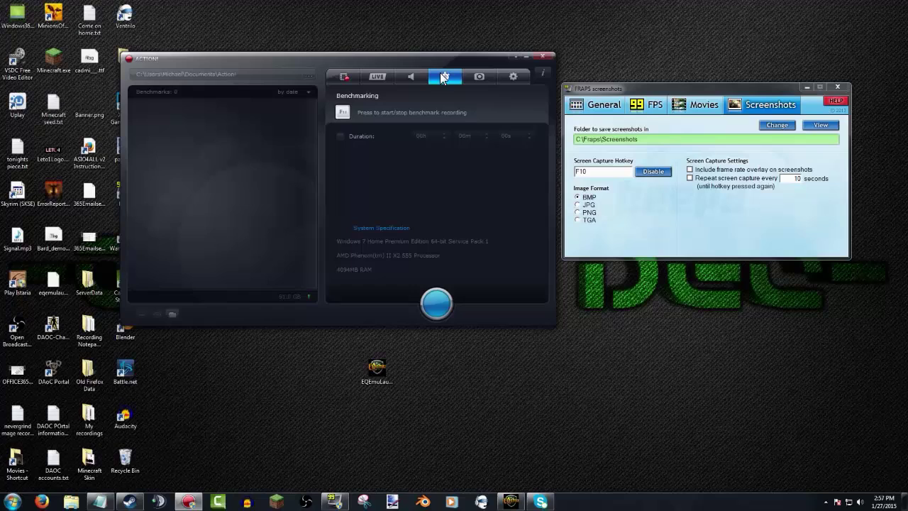
pyautogui.click(478, 77)
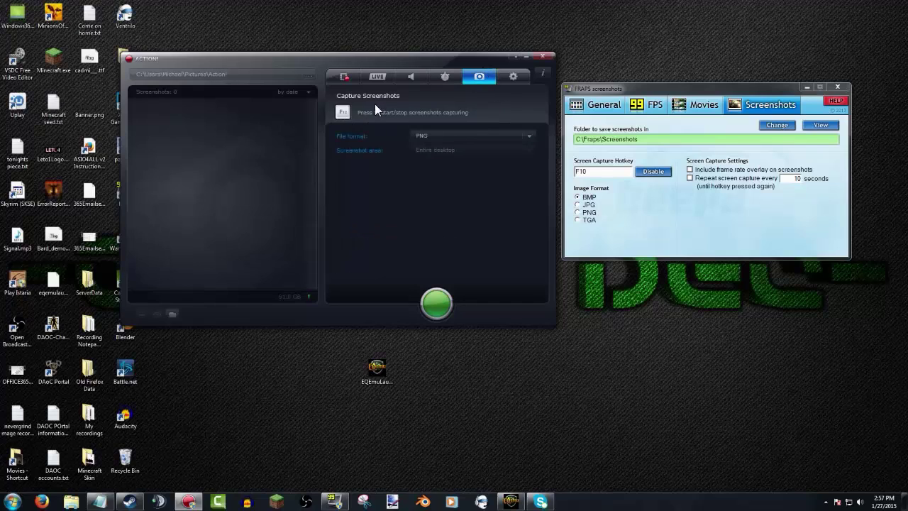
pyautogui.click(344, 75)
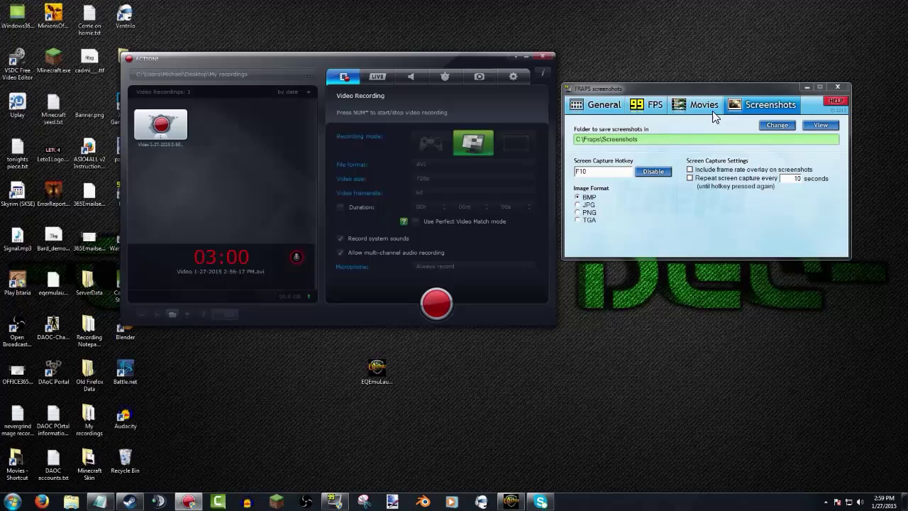
# - Check Fraps's FPS tab, then its General page showing version 3.5.99, build 15618
pyautogui.click(647, 105)
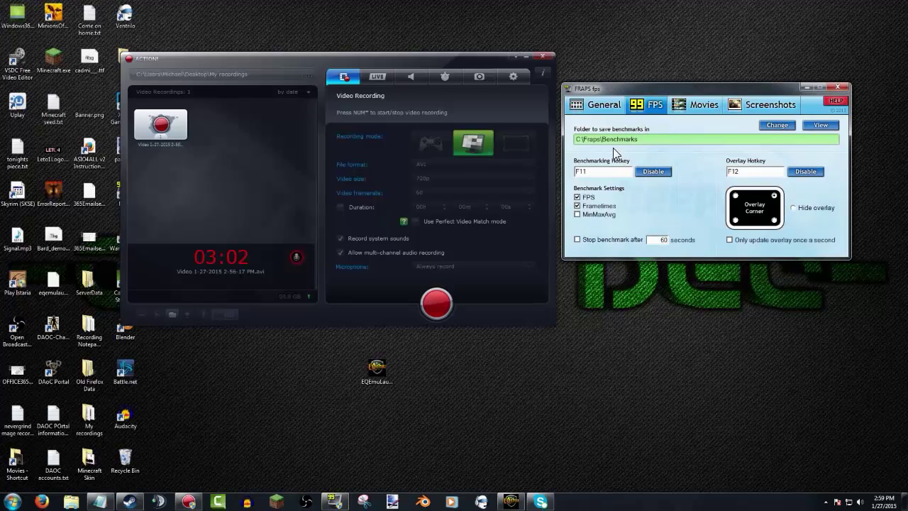
pyautogui.click(588, 106)
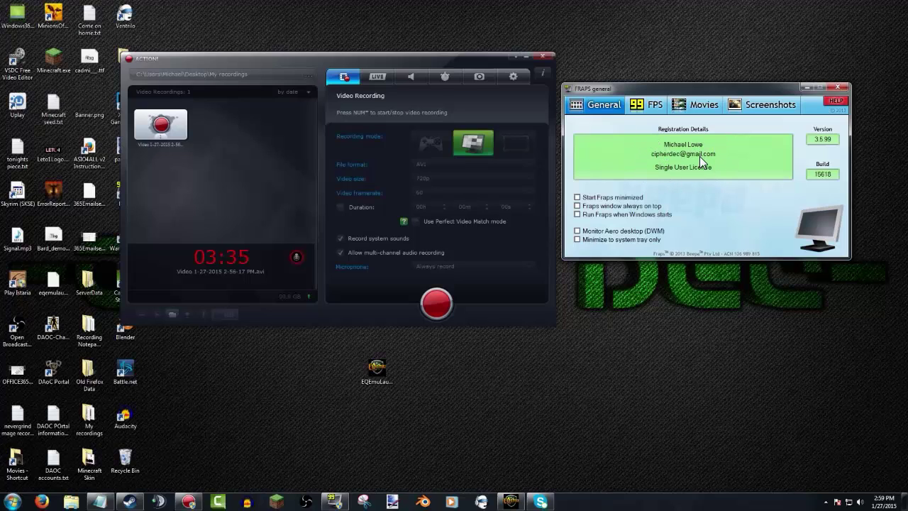
# - In Fraps's FPS settings, put the overlay in the top-right corner and select the F12 overlay hotkey
pyautogui.click(640, 111)
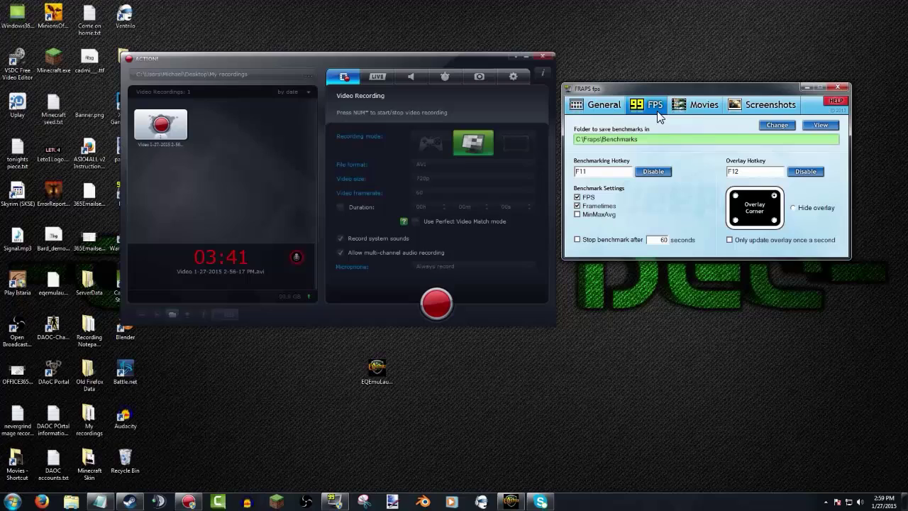
pyautogui.click(774, 196)
pyautogui.doubleClick(744, 173)
# - Review Fraps's Movies settings: C:\Fraps\Movies, 30 fps full-size, Win7 sound plus external microphone
pyautogui.click(701, 105)
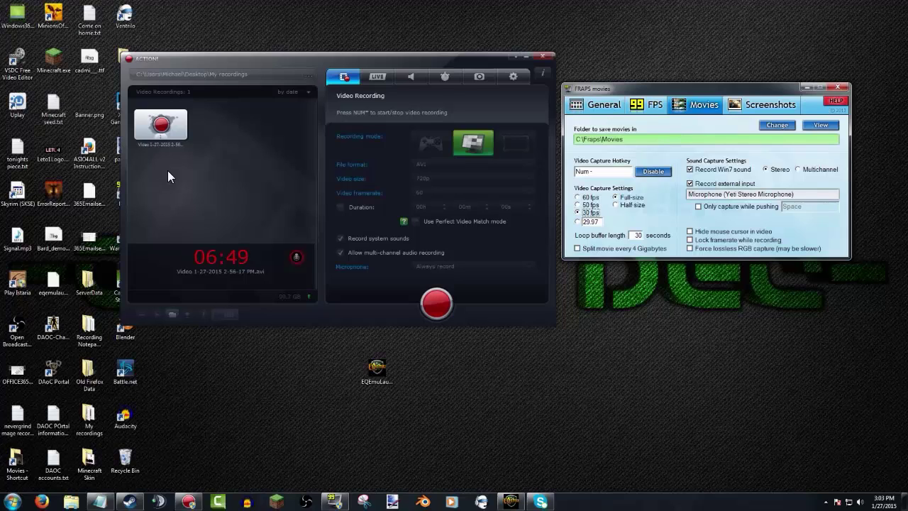
# - Focus Action! and open its General Settings: English language, all window and startup options unchecked
pyautogui.click(512, 77)
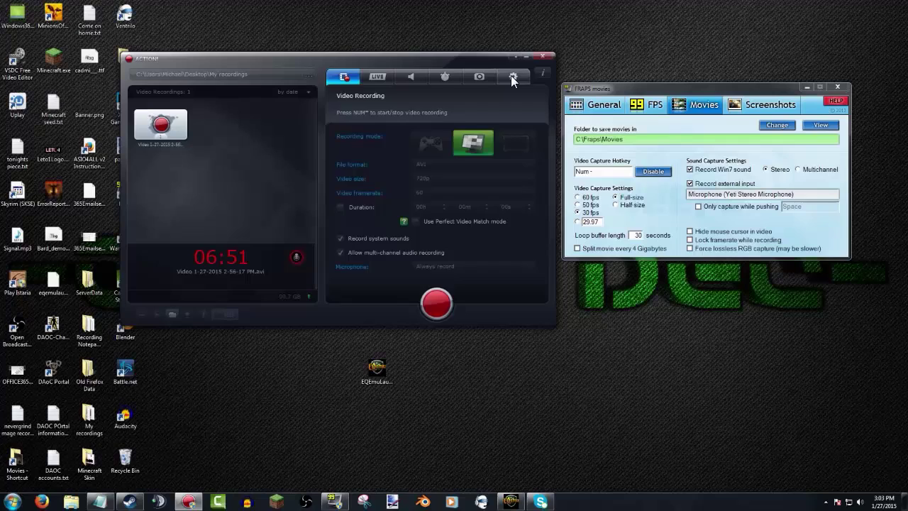
pyautogui.click(513, 77)
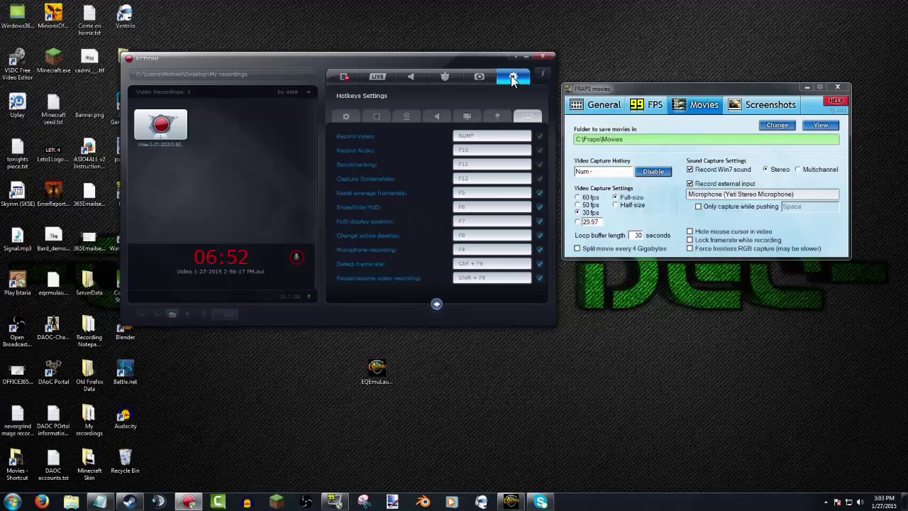
pyautogui.click(345, 116)
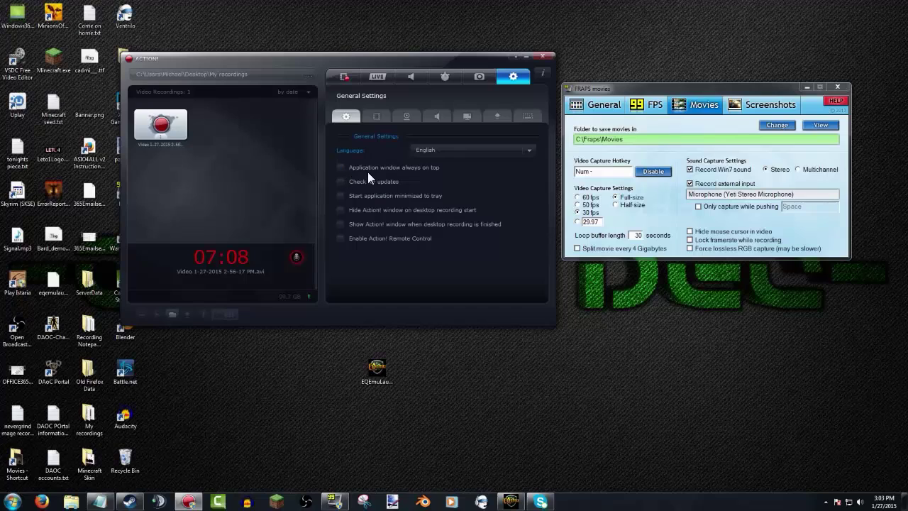
# - Open Action!'s Video Recording Settings: High quality, 100% bitrate, 0-255 input range
pyautogui.click(382, 117)
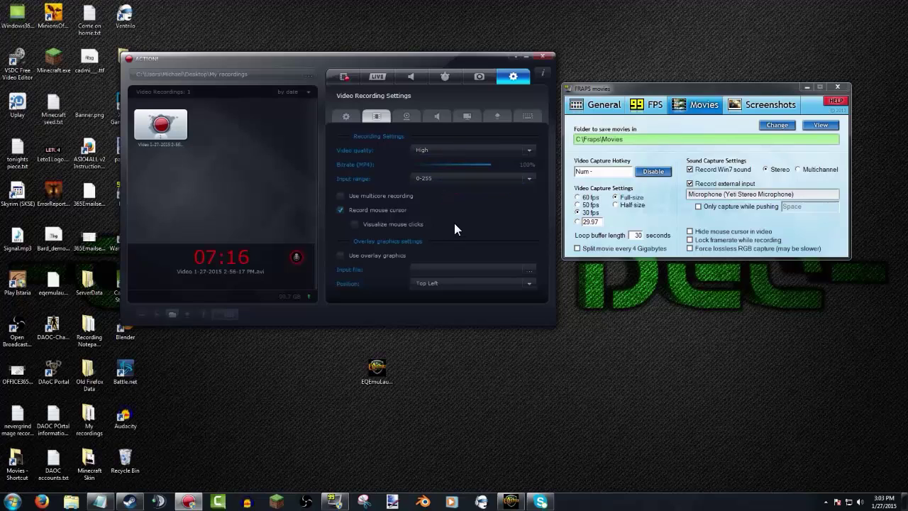
# - Keep video quality at High, revisit Video Recording, then show the Webcam settings with no webcams available
pyautogui.click(476, 154)
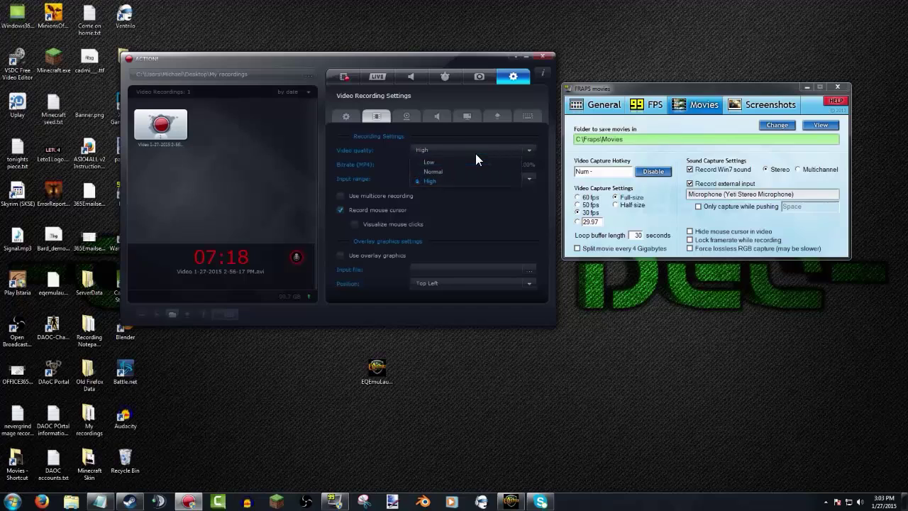
pyautogui.click(475, 154)
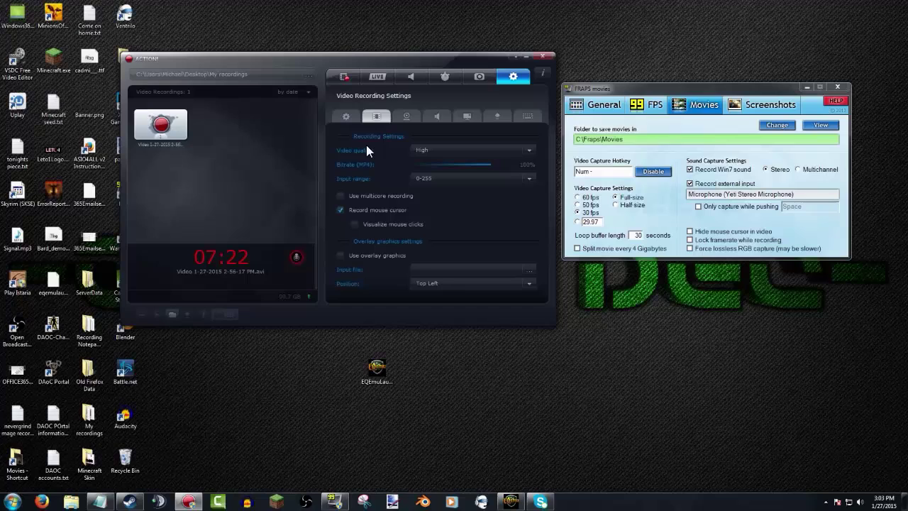
pyautogui.click(345, 76)
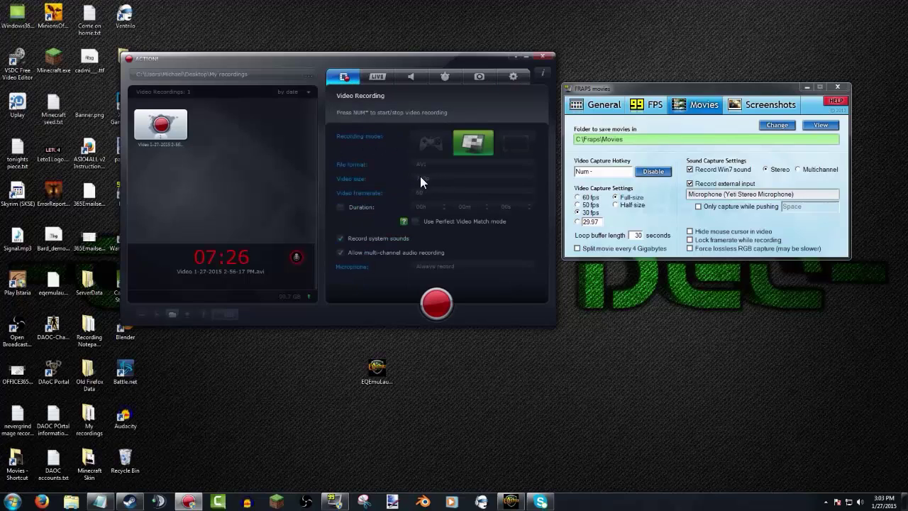
pyautogui.click(514, 77)
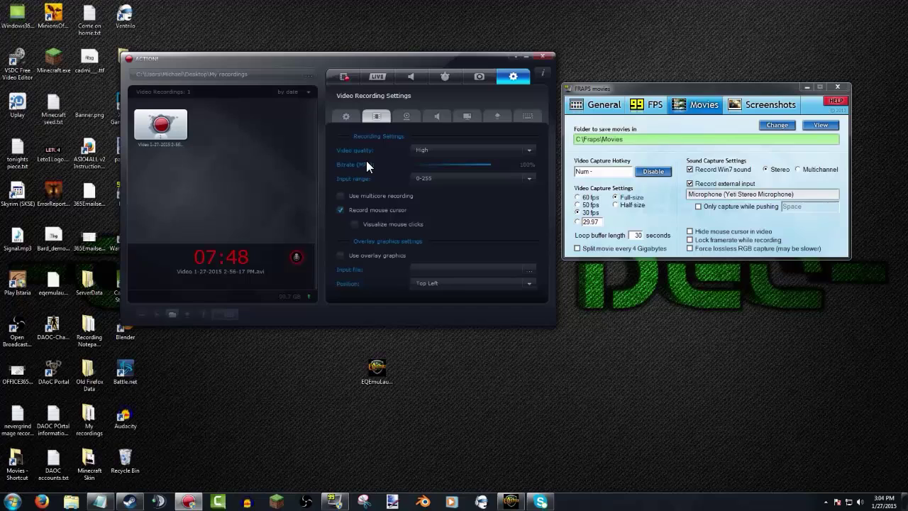
pyautogui.click(408, 117)
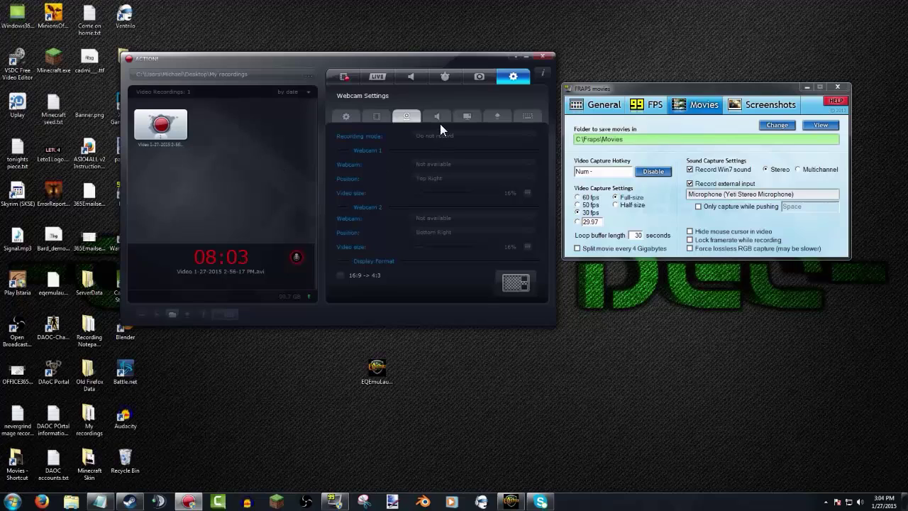
# - View Action!'s Audio settings, then the HUD settings with top-right startup position
pyautogui.click(438, 118)
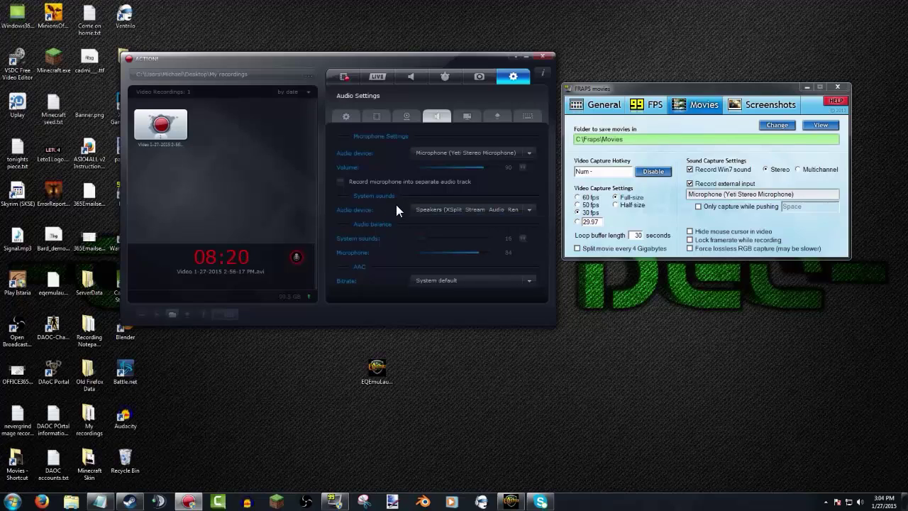
pyautogui.click(469, 114)
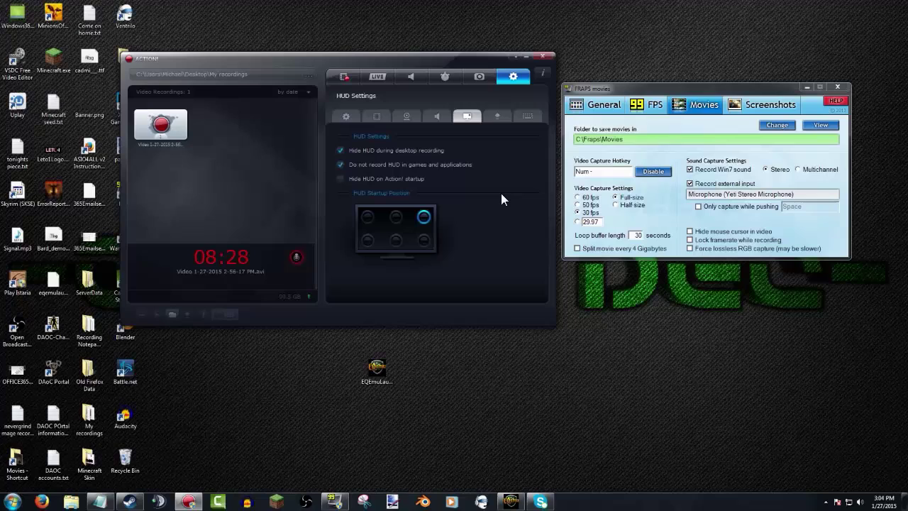
# - View Action!'s Export settings and Hotkeys list (Num*, F10, F11, F12, F6), then focus Fraps
pyautogui.click(496, 115)
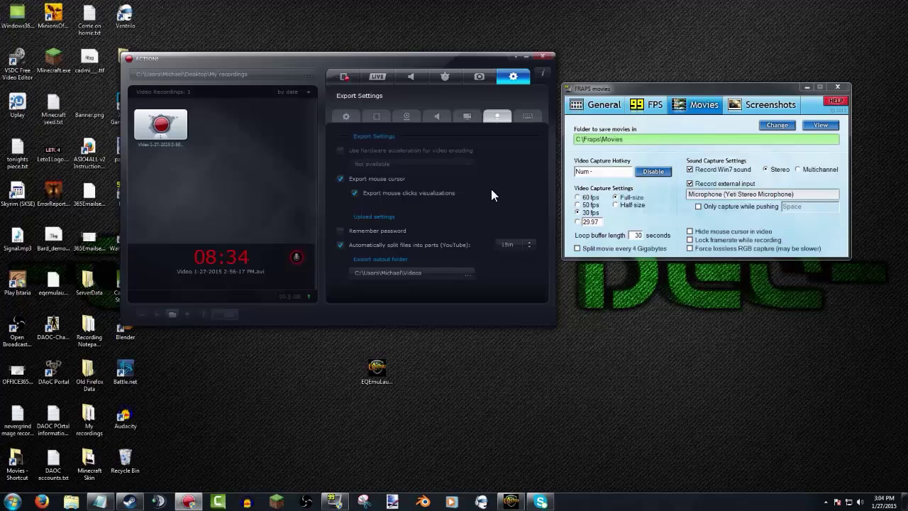
pyautogui.click(532, 115)
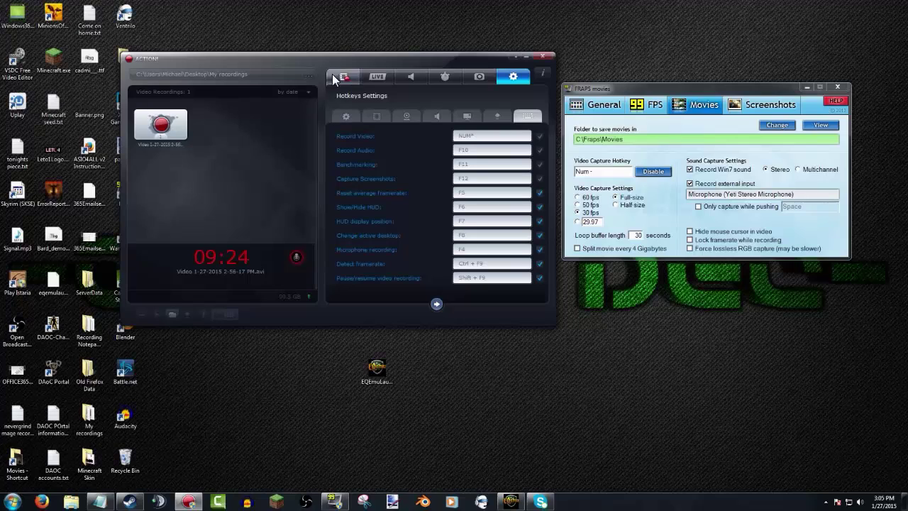
pyautogui.click(645, 88)
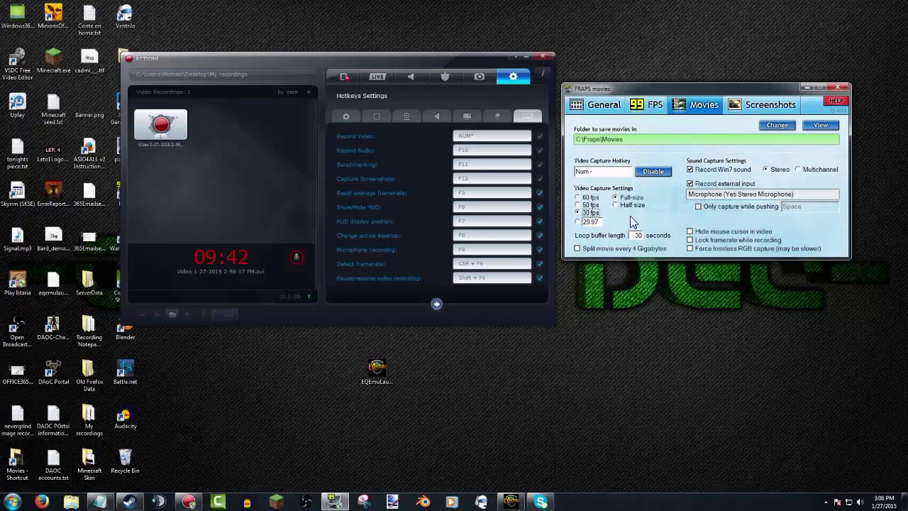
# - Nudge the Fraps Movies window slightly left and down beside Action!
pyautogui.moveTo(625, 91); pyautogui.dragTo(623, 99)
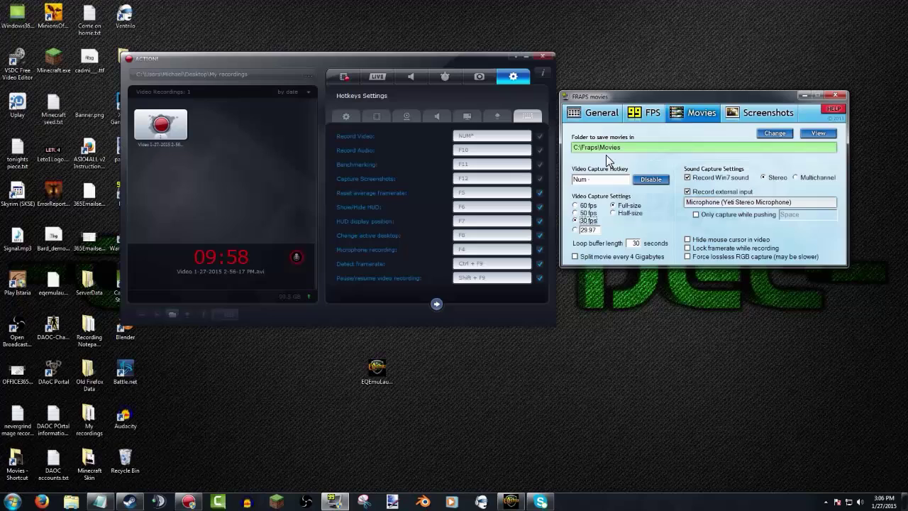
# - Show Fraps's General page with version 3.5.99, build 15618 and unchecked startup options
pyautogui.click(596, 113)
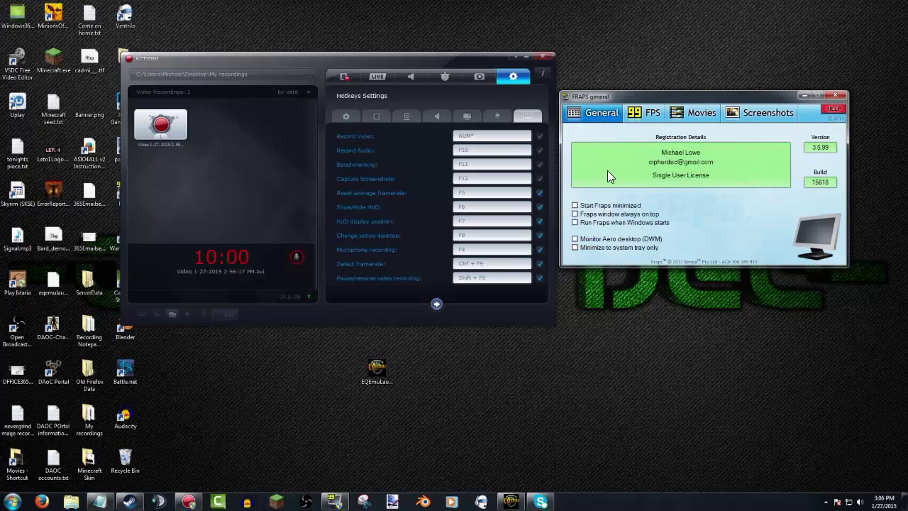